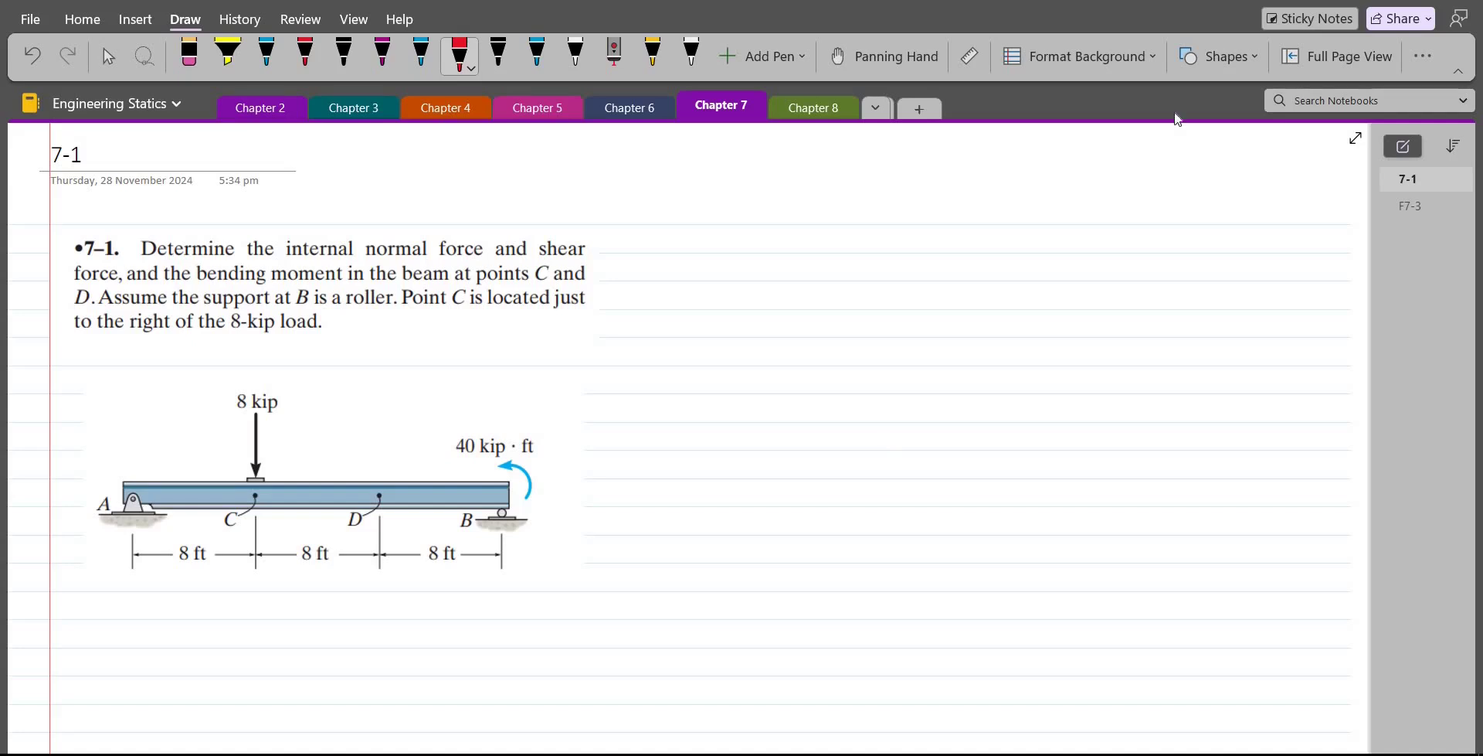
Step: Open the Shapes list on the Draw tab to pick a reaction-arrow shape
left_click(1219, 56)
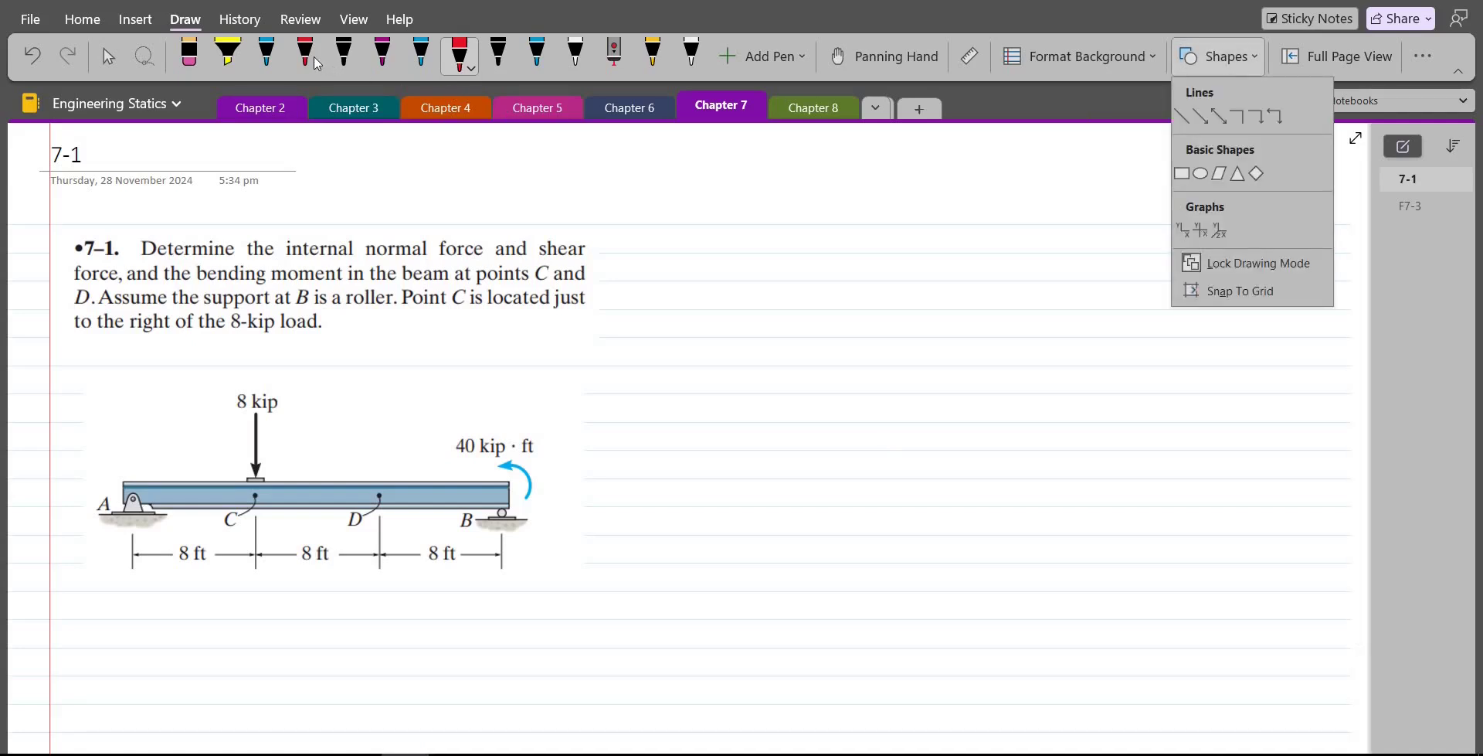
Step: Draw red upward reaction arrows at support A and roller B
left_click(1200, 116)
mouse_move(131, 554)
left_mouse_down()
mouse_move(135, 499)
mouse_move(96, 492)
mouse_move(132, 492)
left_mouse_up()
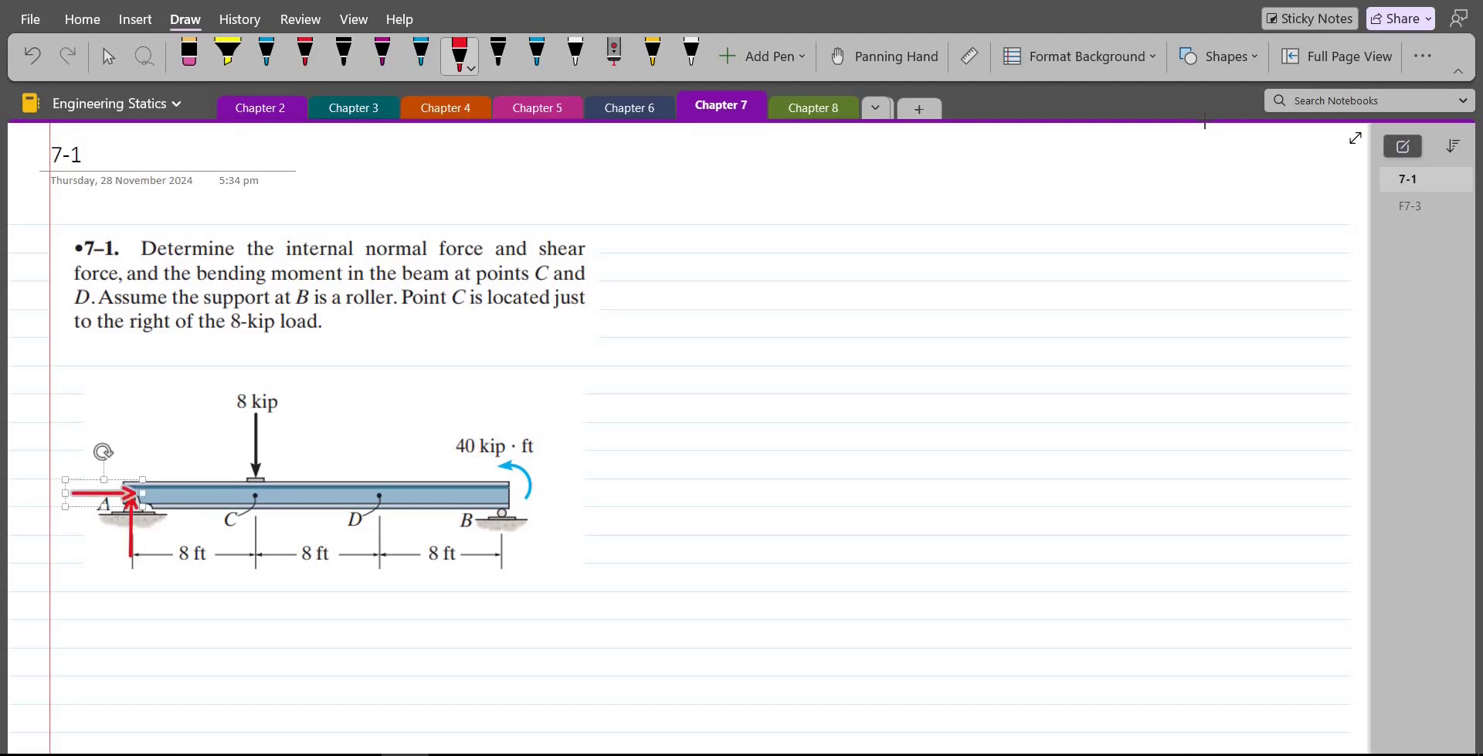
left_click_drag(503, 559, 503, 501)
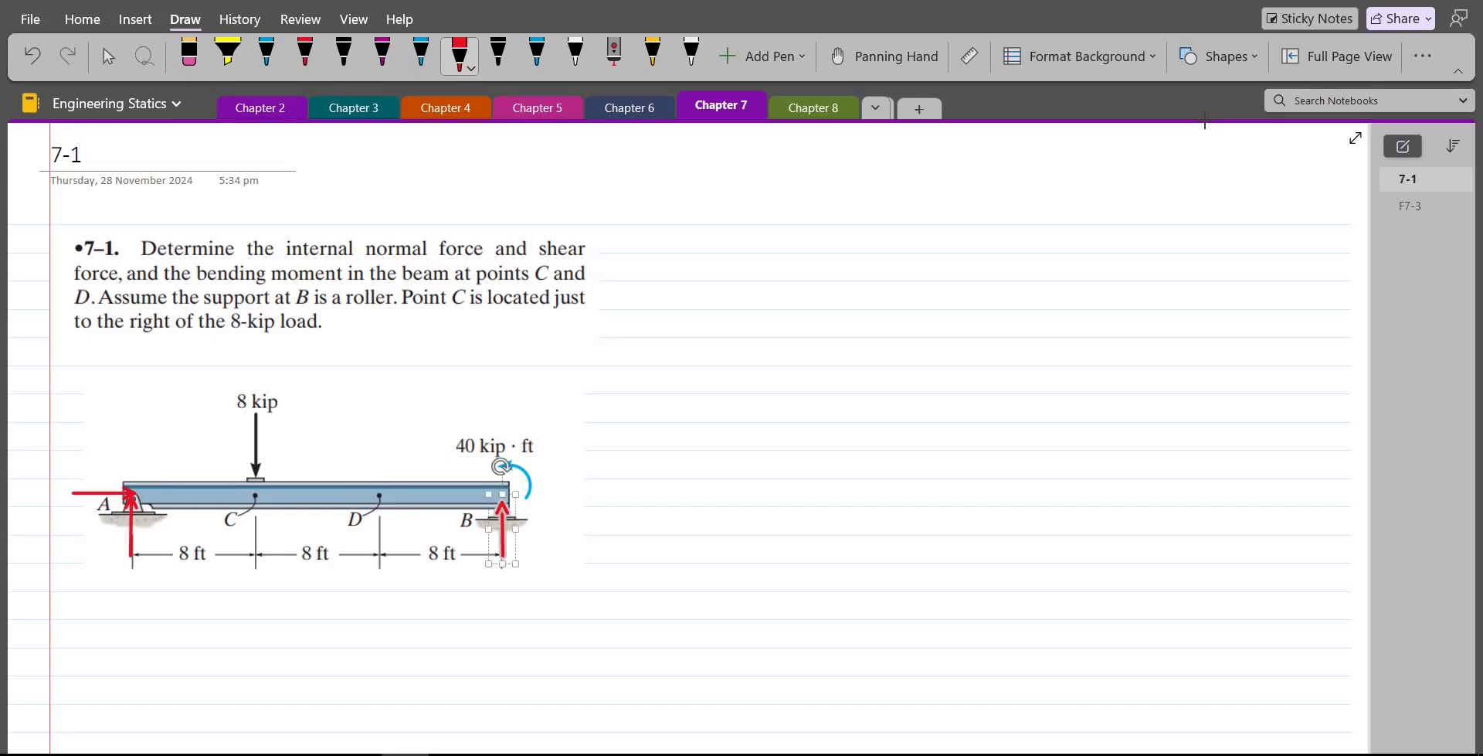
Step: Label the reaction arrows Ax, Ay and By in black ink
left_click(499, 54)
mouse_move(71, 470)
left_mouse_down()
mouse_move(75, 446)
mouse_move(86, 468)
left_mouse_up()
left_click_drag(90, 457, 83, 468)
mouse_move(102, 569)
left_mouse_down()
mouse_move(106, 543)
mouse_move(111, 570)
left_mouse_up()
left_click_drag(103, 557, 116, 570)
left_click_drag(121, 556, 116, 591)
left_click_drag(522, 541, 540, 572)
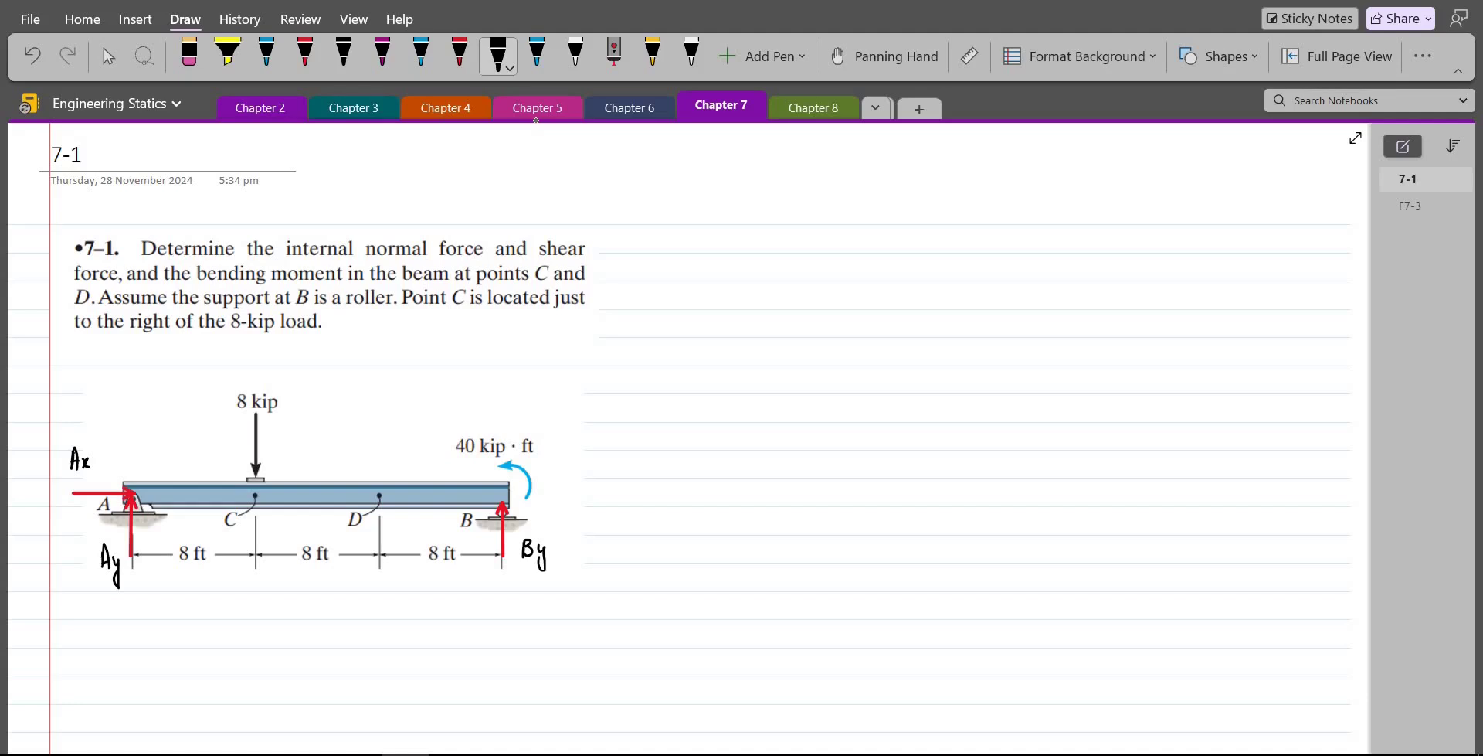
Step: Handwrite 'ΣMA = 0,' with a counterclockwise-positive arrow right of the date
mouse_move(625, 200)
left_mouse_down()
mouse_move(624, 224)
mouse_move(700, 214)
left_mouse_up()
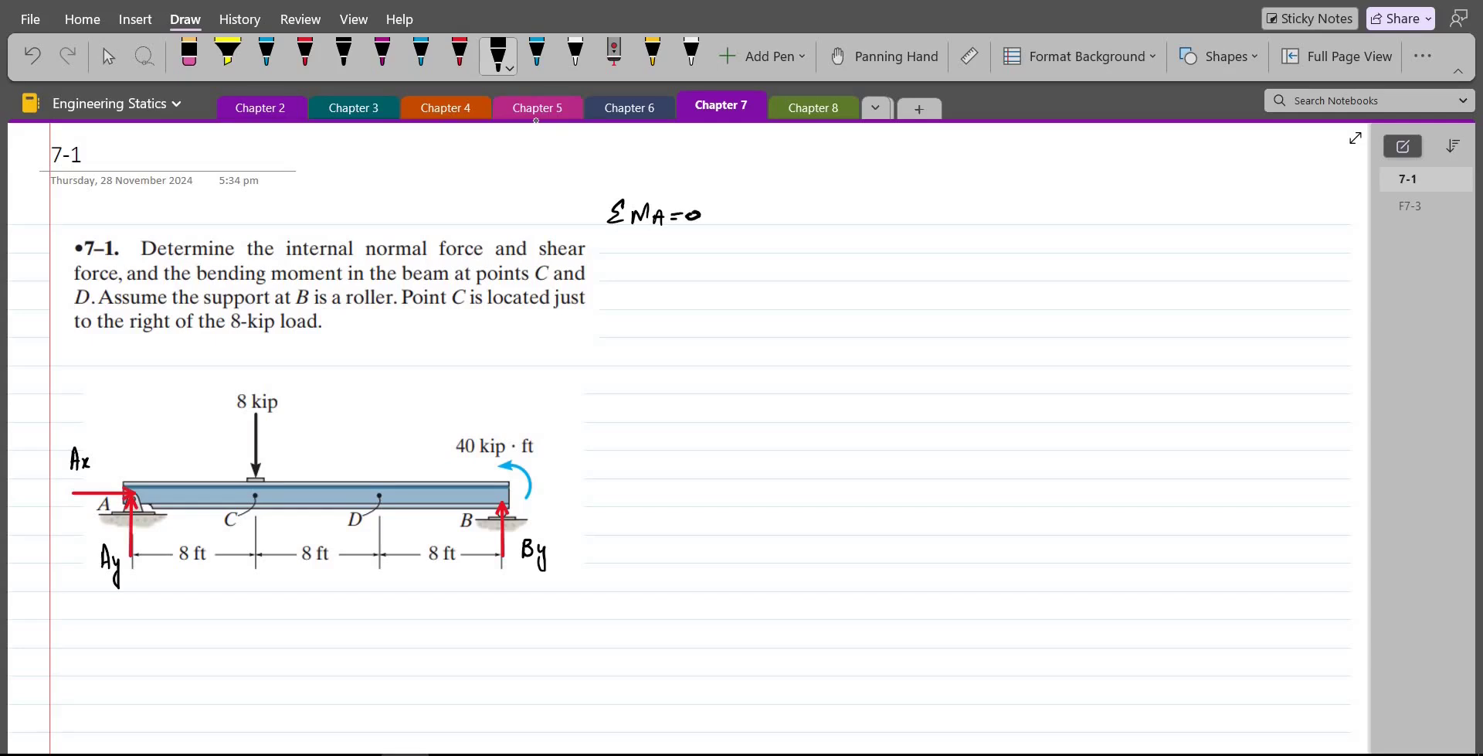
left_click_drag(604, 198, 610, 235)
left_click_drag(717, 219, 717, 230)
left_click(460, 54)
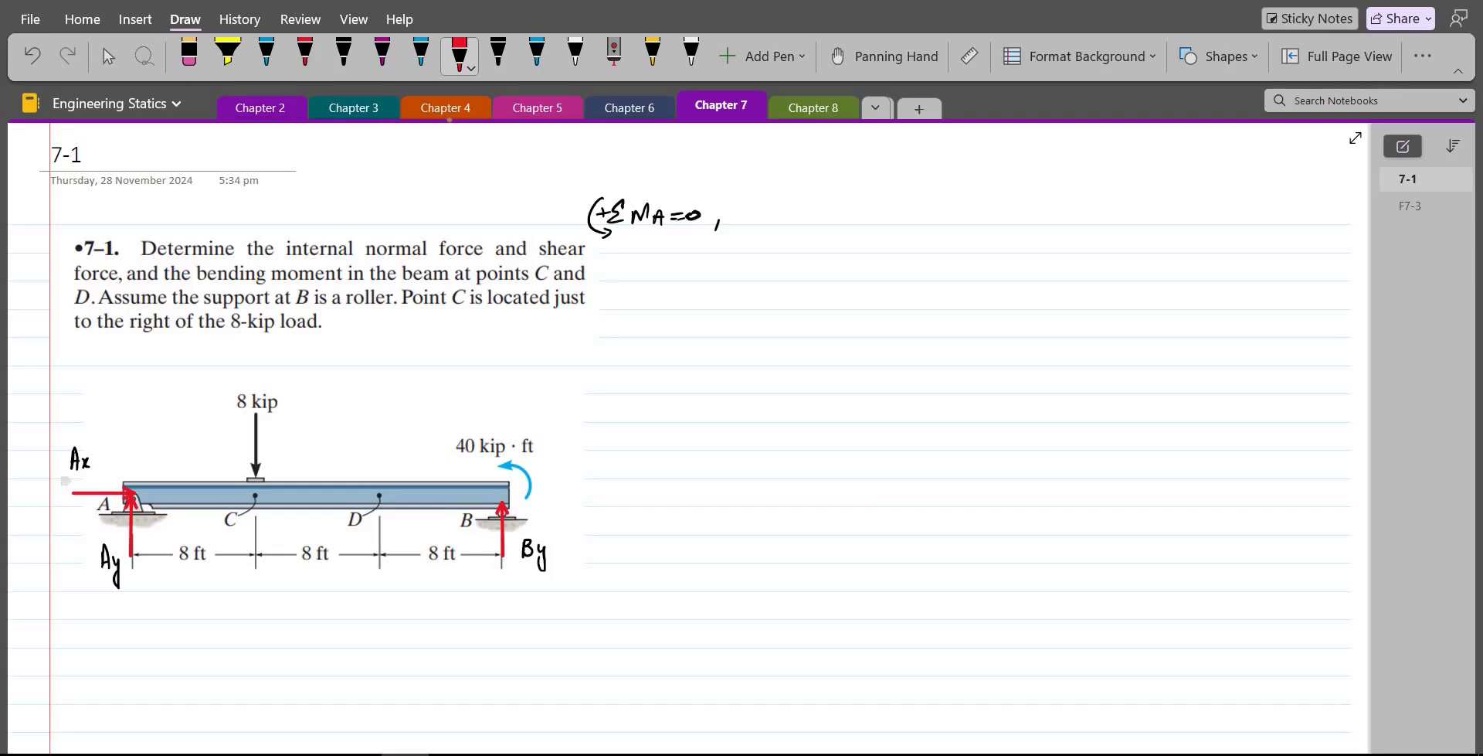
Step: Write the −8(8) load term in red, ticking the first 8 ft distance and By
mouse_move(811, 197)
left_mouse_down()
mouse_move(803, 207)
mouse_move(829, 220)
left_mouse_up()
left_click_drag(189, 582, 210, 575)
mouse_move(855, 203)
left_mouse_down()
mouse_move(844, 213)
mouse_move(863, 222)
left_mouse_up()
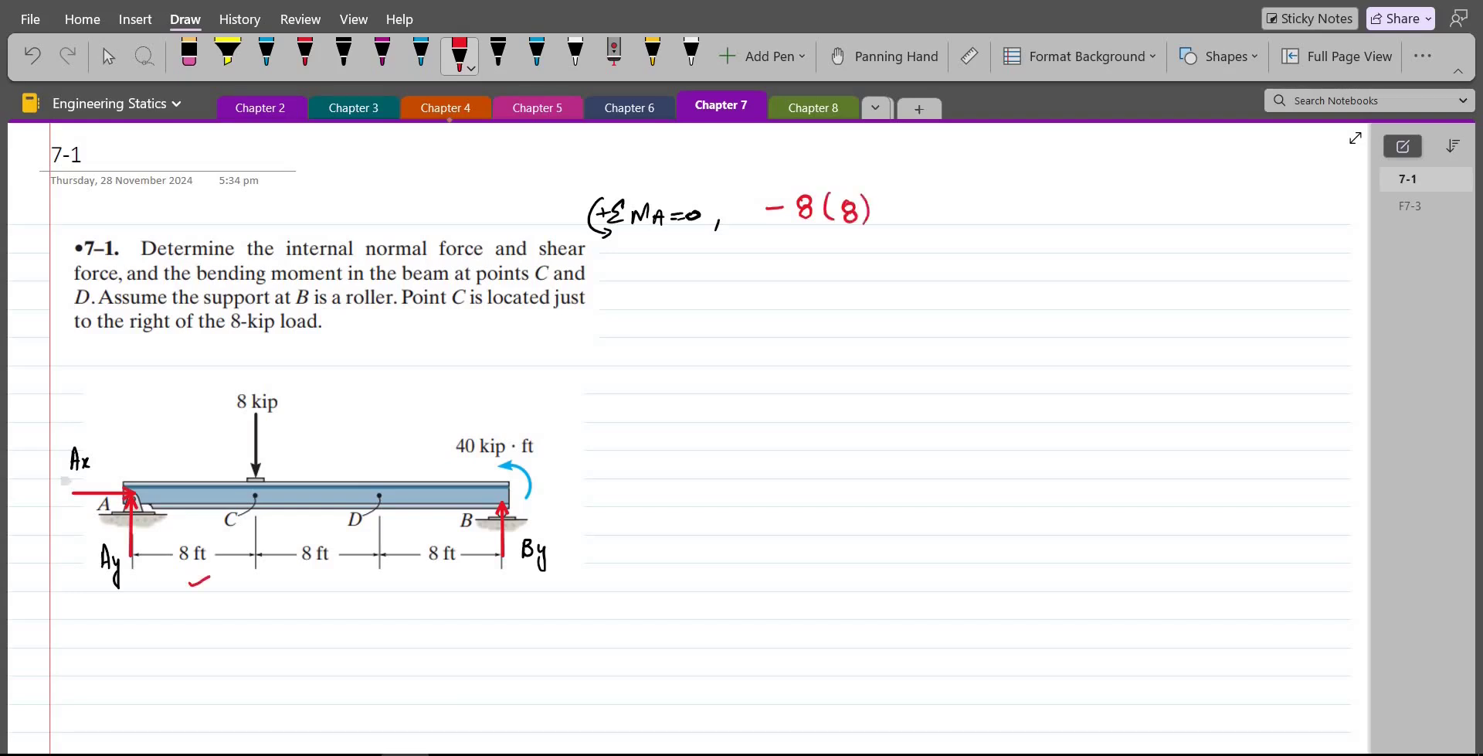
left_click_drag(511, 597, 538, 589)
Step: Add the + By(24) term, ticking the middle and third 8 ft distances
left_click_drag(891, 208, 921, 215)
left_click_drag(923, 195, 926, 216)
left_click_drag(938, 207, 944, 236)
left_click_drag(976, 192, 978, 222)
left_click_drag(295, 590, 320, 581)
left_click_drag(420, 586, 448, 576)
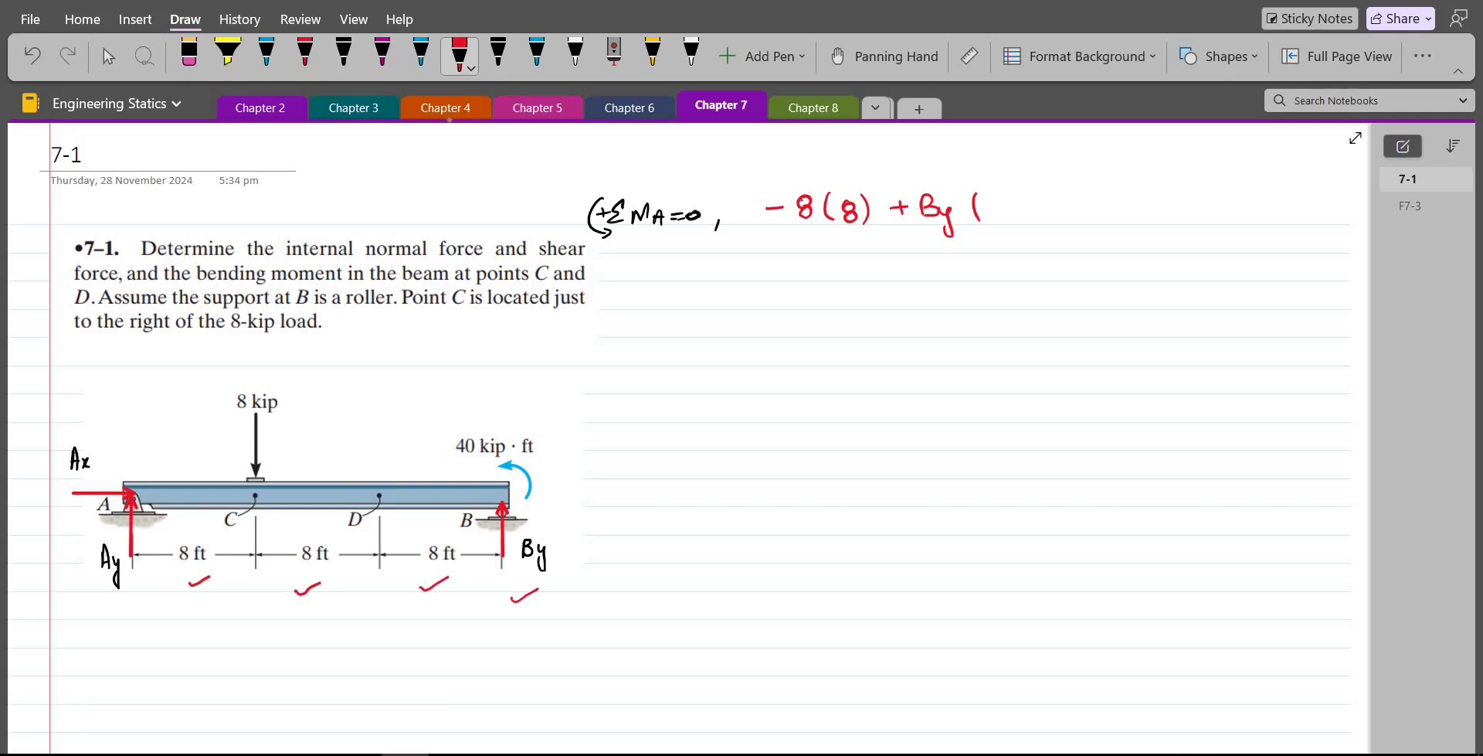
left_click_drag(987, 201, 1003, 218)
left_click_drag(1004, 197, 1013, 218)
left_click_drag(1016, 191, 1018, 224)
Step: Tick the 40 kip·ft couple and sign arrow, then finish with + 40 = 0
left_click_drag(512, 417, 546, 408)
left_click_drag(569, 187, 591, 178)
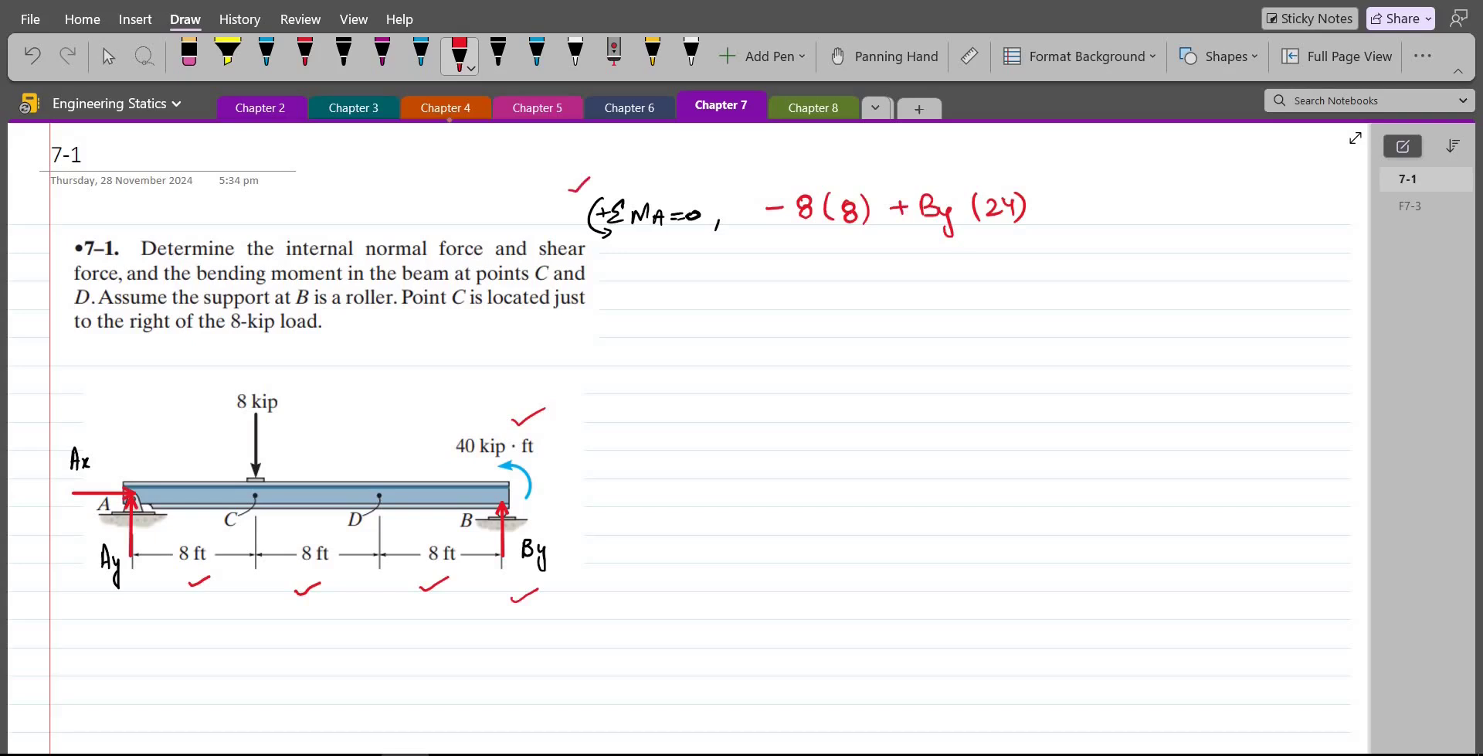
left_click_drag(1056, 212, 1065, 218)
left_click_drag(1096, 196, 1105, 207)
mouse_move(1102, 198)
left_mouse_down()
mouse_move(1103, 217)
mouse_move(1117, 205)
left_mouse_up()
left_click_drag(1146, 203, 1162, 203)
mouse_move(1144, 211)
left_mouse_down()
mouse_move(1179, 214)
mouse_move(1184, 201)
left_mouse_up()
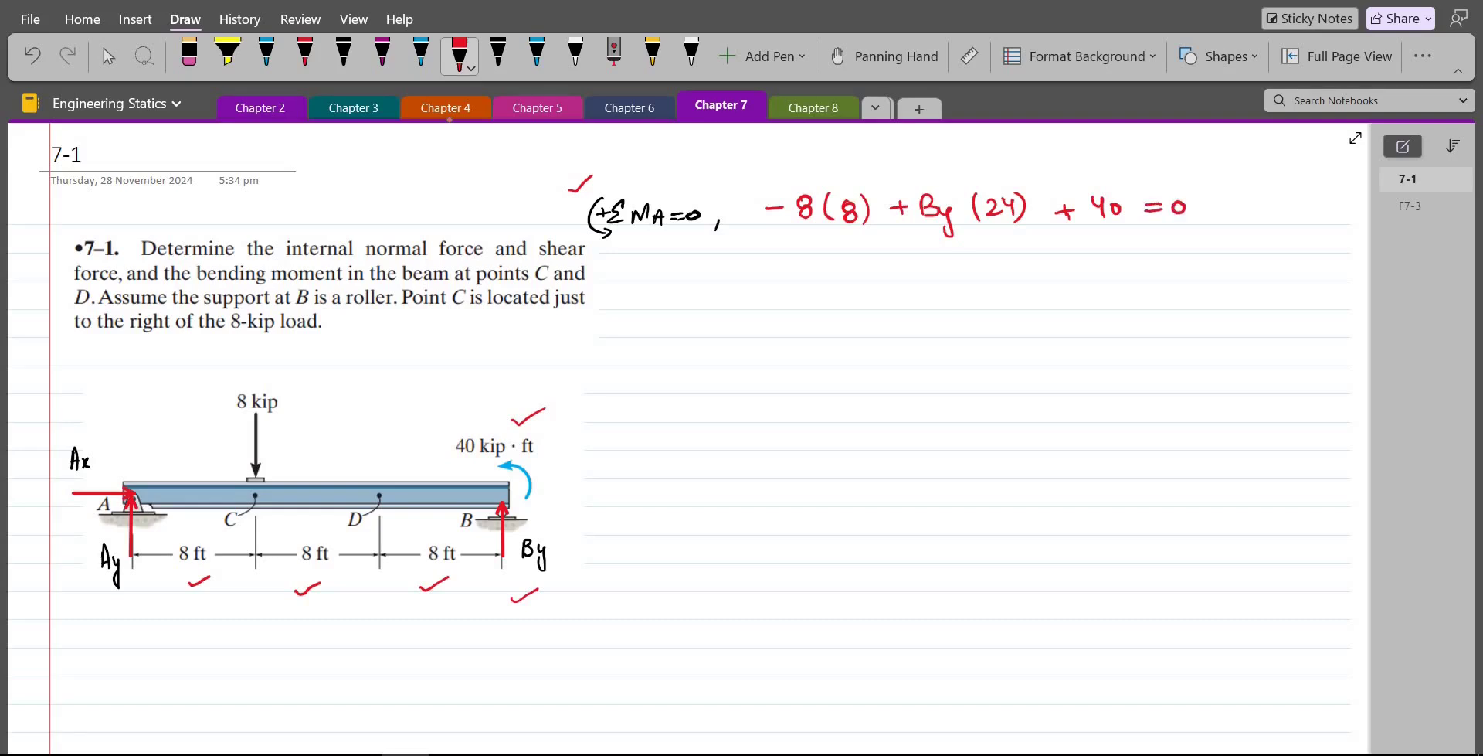
Step: Write the result By = 1 beneath the moment equation
left_click_drag(832, 261, 833, 281)
left_click_drag(832, 262, 851, 281)
mouse_move(861, 269)
left_mouse_down()
mouse_move(850, 297)
mouse_move(882, 267)
left_mouse_up()
mouse_move(870, 275)
left_mouse_down()
mouse_move(967, 289)
mouse_move(968, 276)
left_mouse_up()
left_click(959, 272)
Step: Finish 'By = 1 kip' and draw a red box around it
left_click(959, 258)
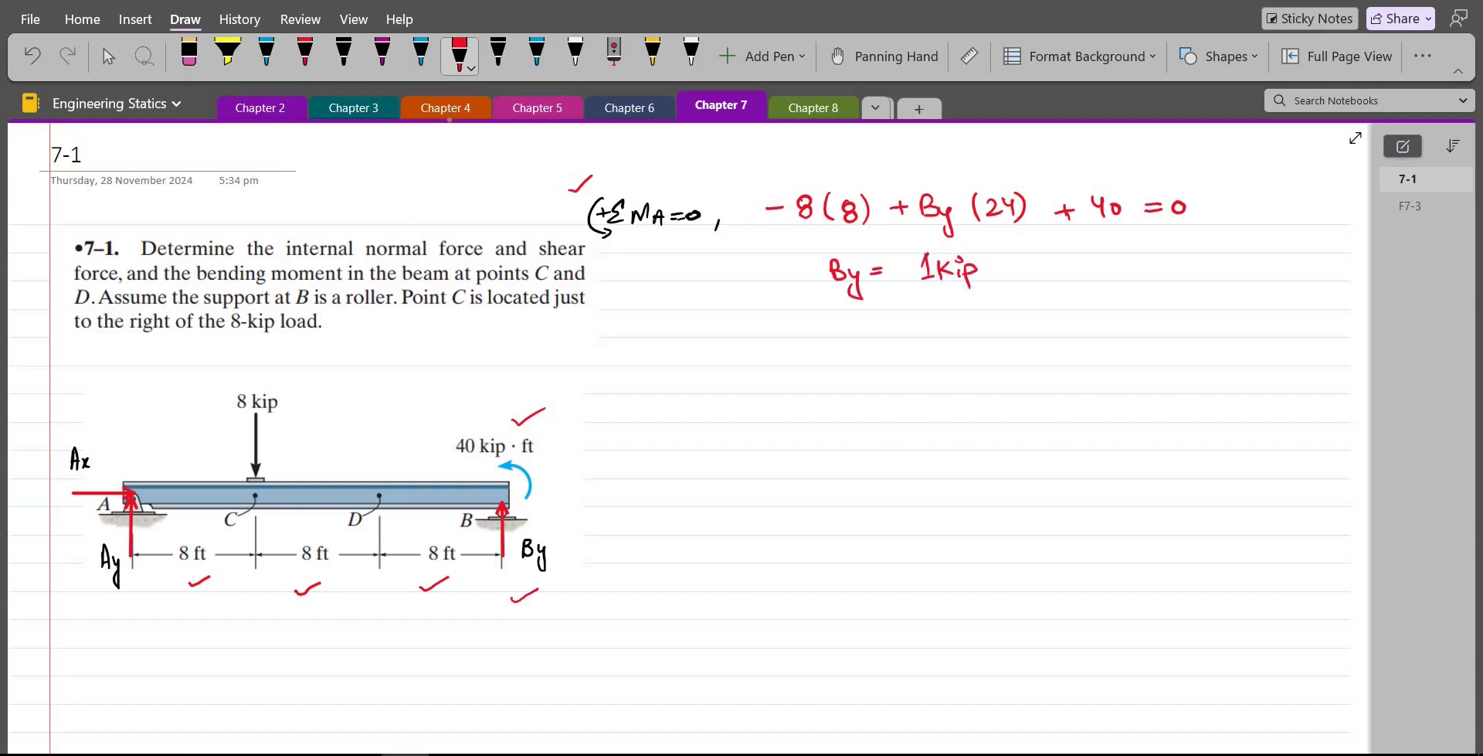
mouse_move(815, 253)
left_mouse_down()
mouse_move(818, 294)
mouse_move(903, 245)
mouse_move(981, 243)
mouse_move(986, 278)
left_mouse_up()
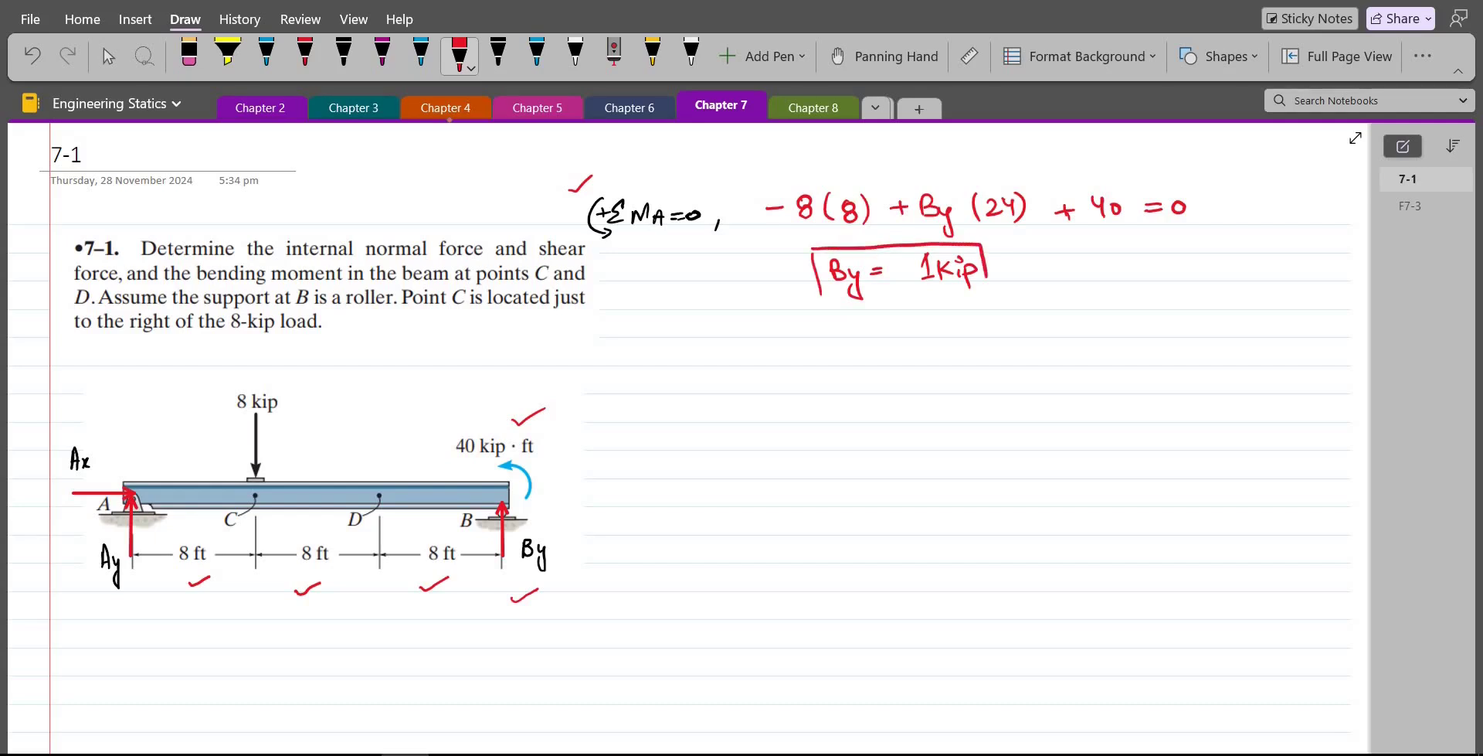
left_click_drag(821, 293, 986, 279)
Step: In black ink, write ΣFx = 0 with a rightward-positive arrow below
left_click(498, 53)
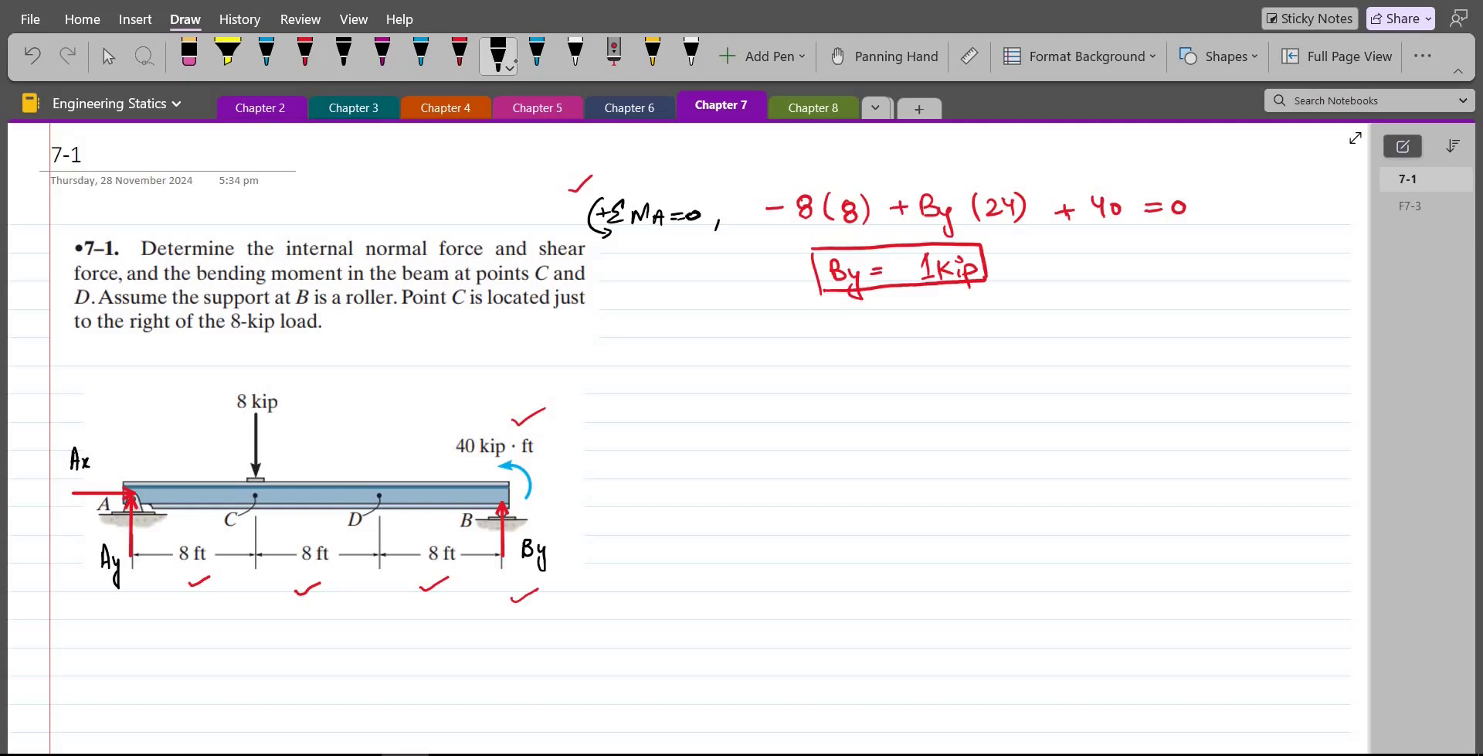
mouse_move(629, 339)
left_mouse_down()
mouse_move(624, 362)
mouse_move(666, 364)
left_mouse_up()
left_click_drag(678, 355, 703, 353)
mouse_move(617, 329)
left_mouse_down()
mouse_move(666, 323)
mouse_move(652, 317)
left_mouse_up()
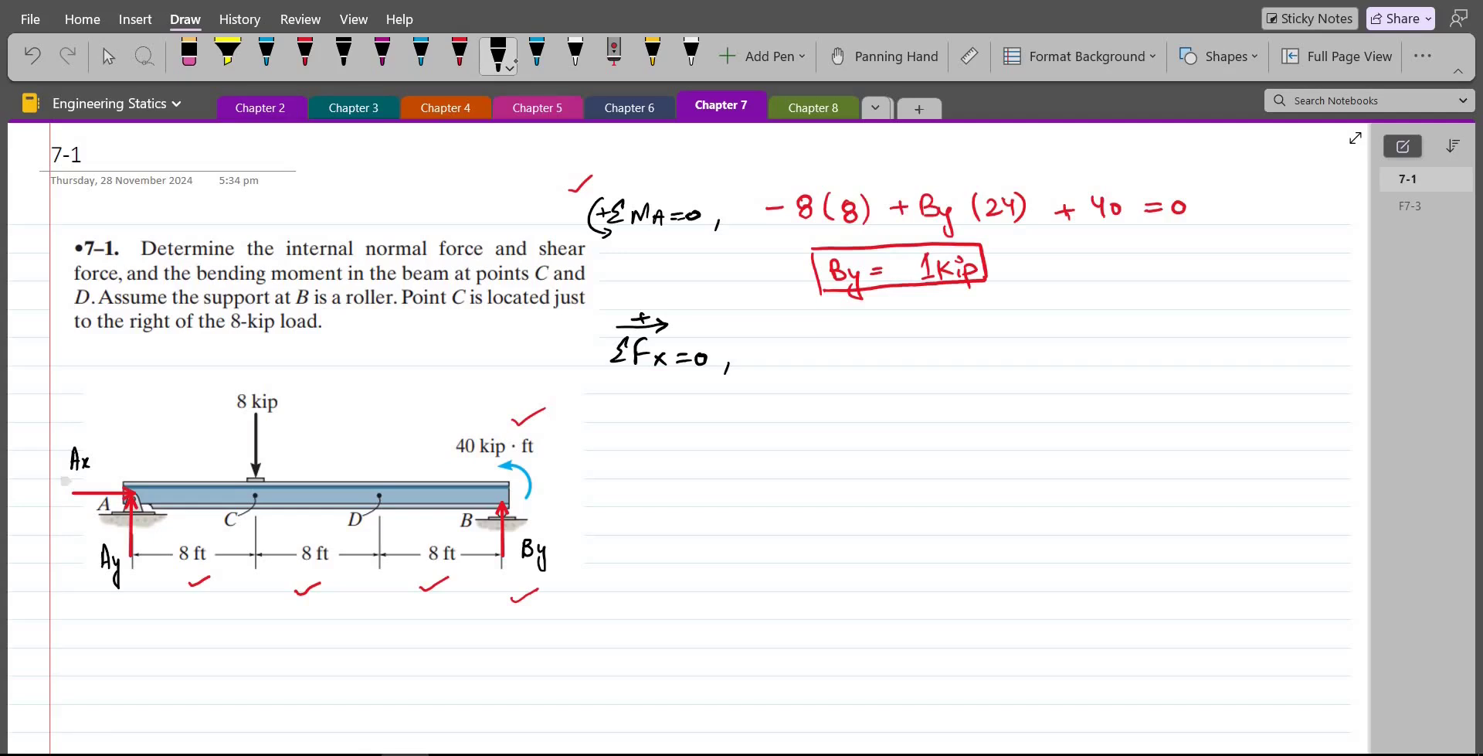
Step: Write Ax = 0 and draw a box around it
left_click_drag(778, 365, 815, 363)
left_click_drag(825, 356, 838, 361)
mouse_move(849, 352)
left_mouse_down()
mouse_move(768, 343)
mouse_move(875, 330)
mouse_move(875, 359)
left_mouse_up()
left_click_drag(777, 373, 876, 357)
Step: Write the heading ΣFy = 0 with an upward-positive sign arrow
mouse_move(1041, 313)
left_mouse_down()
mouse_move(1042, 334)
mouse_move(1064, 337)
mouse_move(1076, 311)
left_mouse_up()
left_click_drag(1066, 326, 1082, 332)
mouse_move(1091, 323)
left_mouse_down()
mouse_move(1089, 348)
mouse_move(1113, 322)
left_mouse_up()
left_click_drag(1100, 330, 1132, 321)
mouse_move(1014, 312)
left_mouse_down()
mouse_move(1013, 336)
mouse_move(1016, 317)
mouse_move(988, 334)
left_mouse_up()
Step: Write the vertical force balance Ay − 8 + By = 0
mouse_move(1002, 394)
left_mouse_down()
mouse_move(1039, 402)
mouse_move(1035, 415)
left_mouse_up()
left_click_drag(1049, 384, 1129, 388)
mouse_move(1122, 382)
left_mouse_down()
mouse_move(1122, 399)
mouse_move(1174, 395)
left_mouse_up()
left_click_drag(1183, 383, 1173, 415)
left_click_drag(1192, 379, 1206, 385)
left_click_drag(1216, 374, 1217, 375)
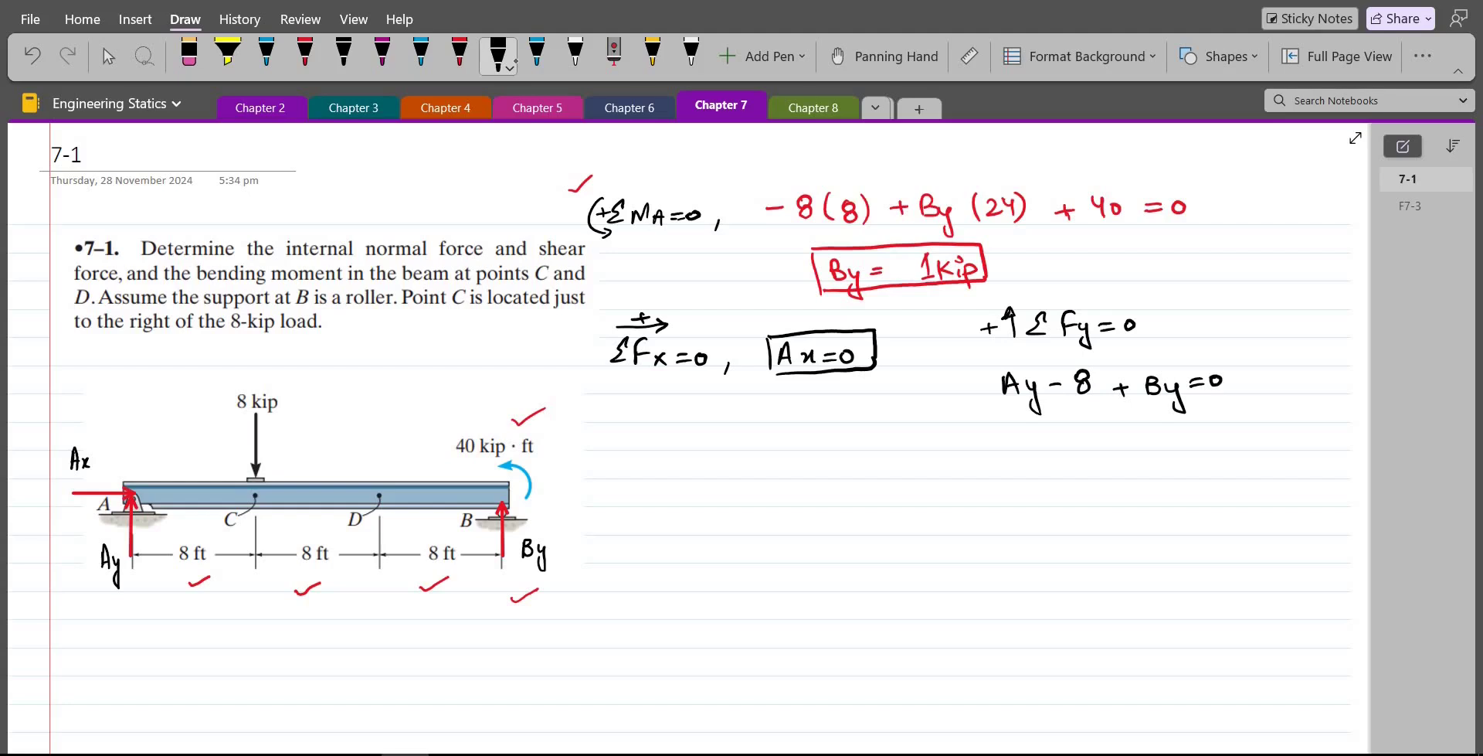
Step: Substitute By = 1 to get Ay − 8 + 1 = 0, then start the Ay result line
mouse_move(1025, 449)
left_mouse_down()
mouse_move(1052, 445)
mouse_move(1050, 468)
left_mouse_up()
mouse_move(1065, 438)
left_mouse_down()
mouse_move(1091, 424)
mouse_move(1090, 445)
mouse_move(1212, 441)
left_mouse_up()
left_click_drag(1228, 431, 1228, 431)
mouse_move(1055, 484)
left_mouse_down()
mouse_move(1048, 504)
mouse_move(1067, 502)
left_mouse_up()
left_click_drag(1052, 495, 1079, 505)
mouse_move(1089, 491)
left_mouse_down()
mouse_move(1085, 526)
mouse_move(1105, 495)
left_mouse_up()
left_click_drag(1091, 503, 1151, 492)
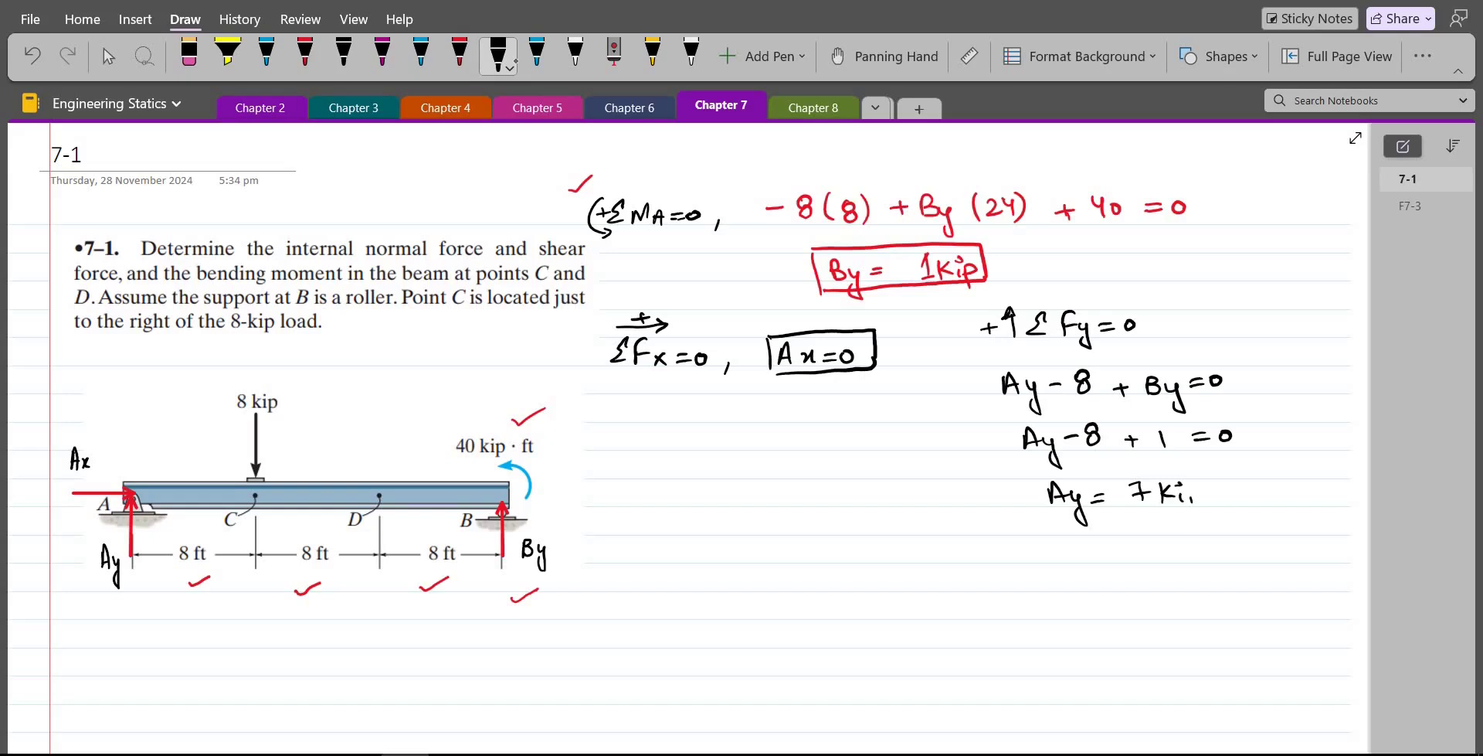